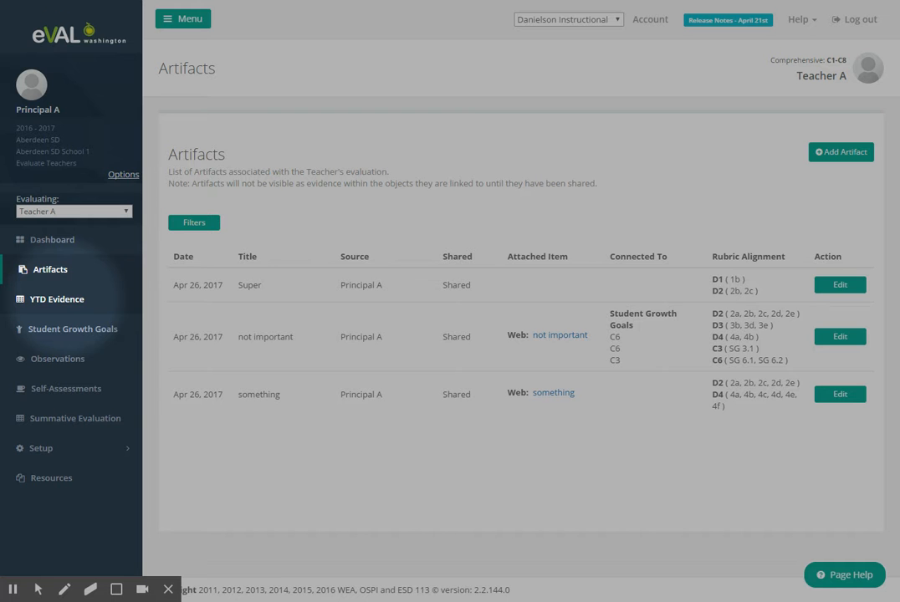
# In the Year to Date Evidence view, switch the framework to Danielson State and open component 2b under criterion C1.
pyautogui.click(540, 258)
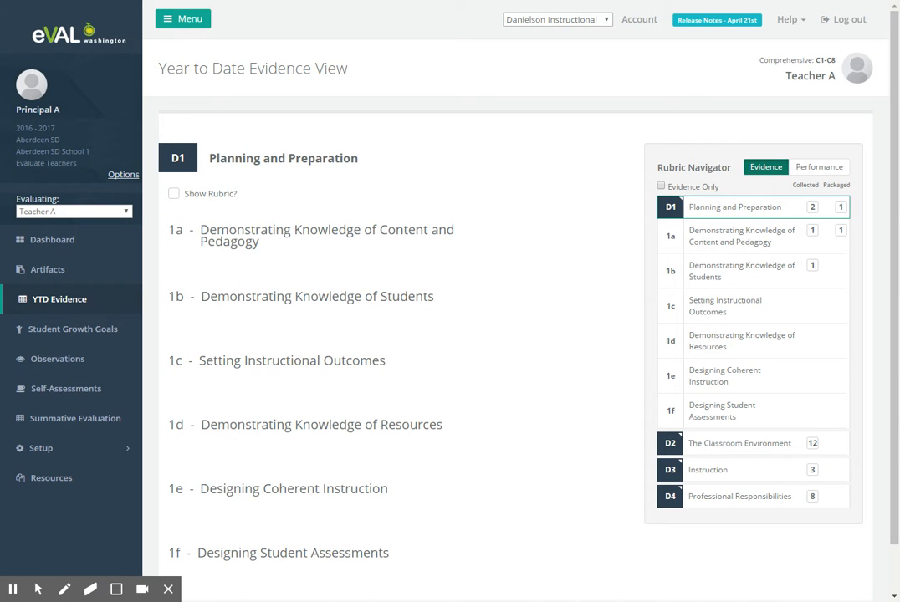
pyautogui.click(703, 209)
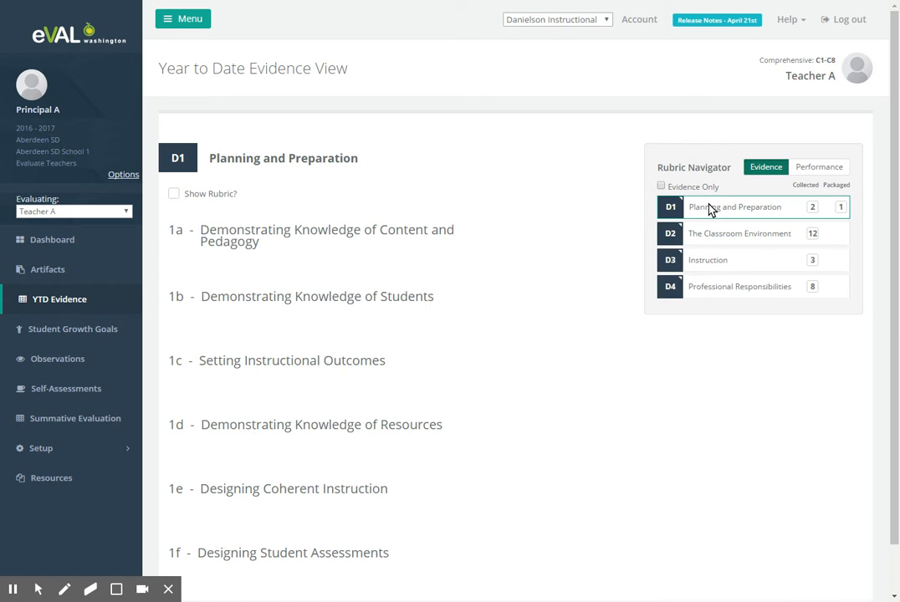
pyautogui.click(601, 25)
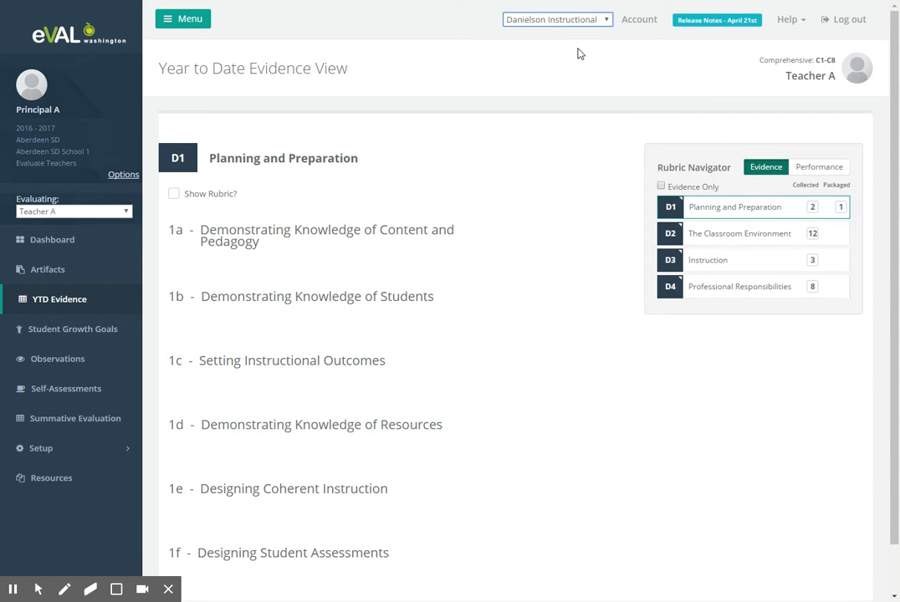
pyautogui.press('Down')
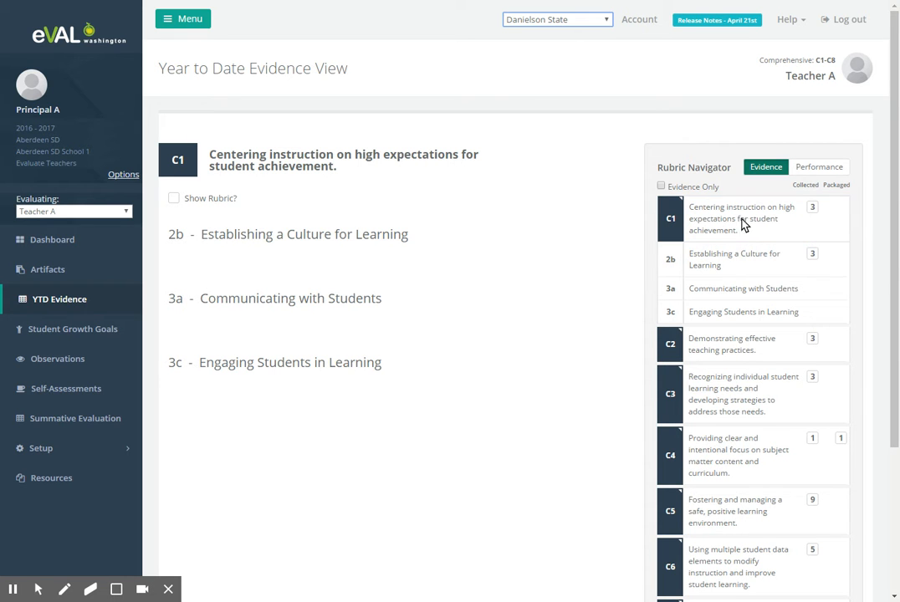
pyautogui.scroll(-1, 800, 281)
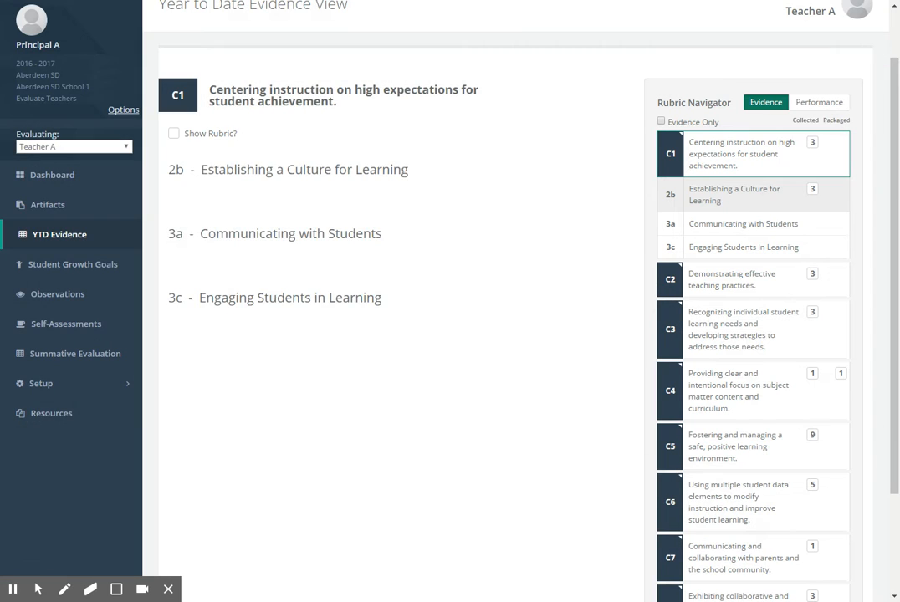
pyautogui.click(740, 194)
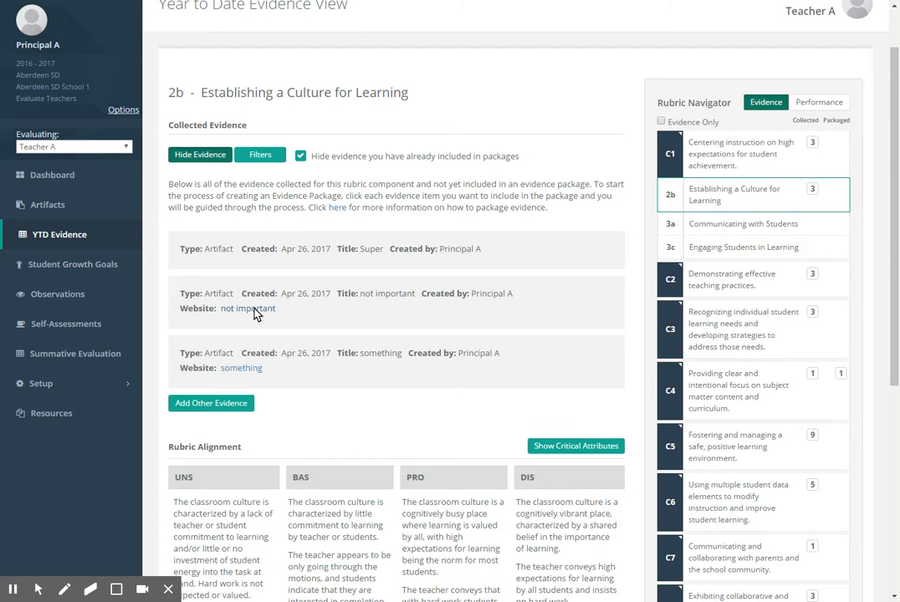
# Package the "not important" artifact with the PRO rubric statement "The classroom culture is a cognitively busy place… for most students.".
pyautogui.click(327, 314)
pyautogui.scroll(-3, 326, 315)
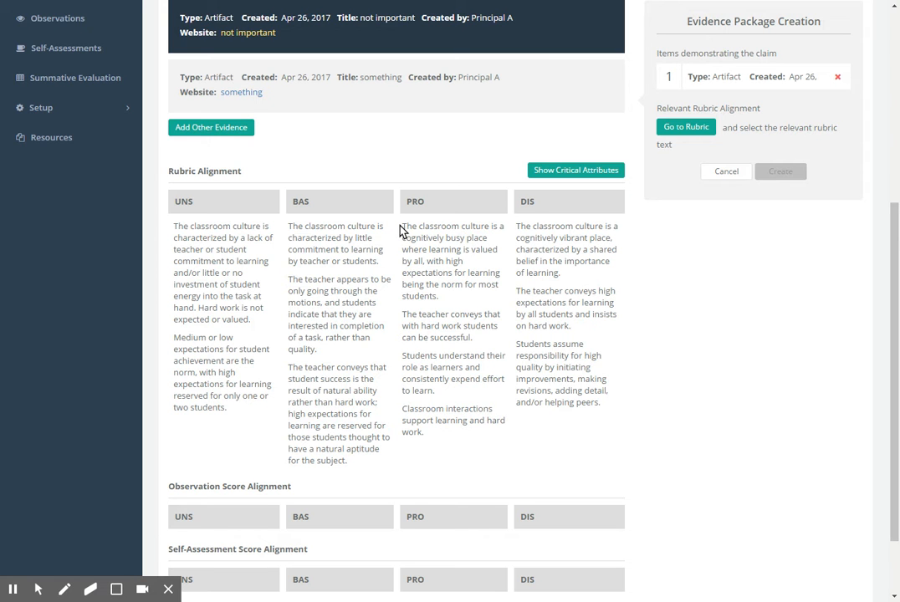
pyautogui.moveTo(400, 227); pyautogui.dragTo(451, 298)
pyautogui.scroll(-2, 768, 131)
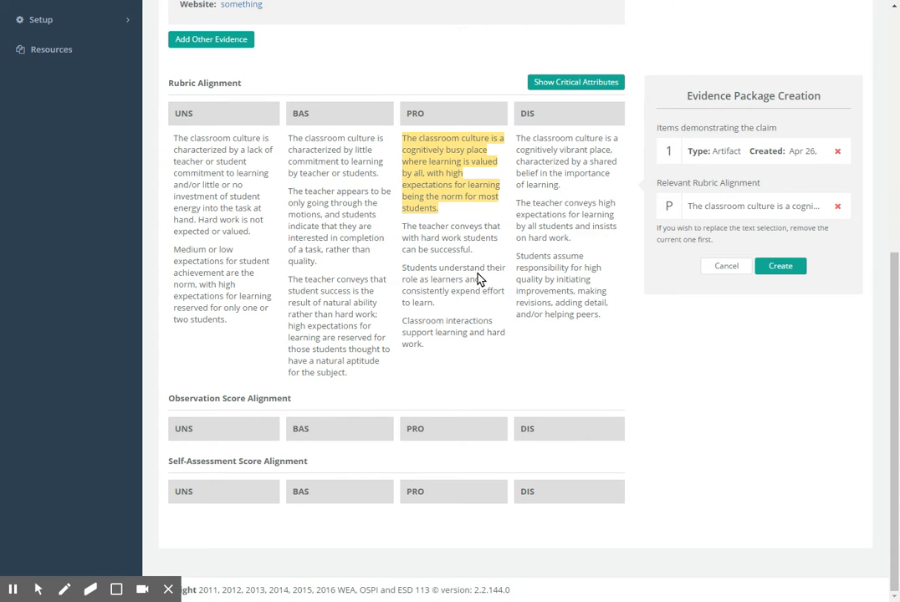
pyautogui.click(519, 208)
pyautogui.moveTo(518, 209); pyautogui.dragTo(552, 251)
pyautogui.click(795, 267)
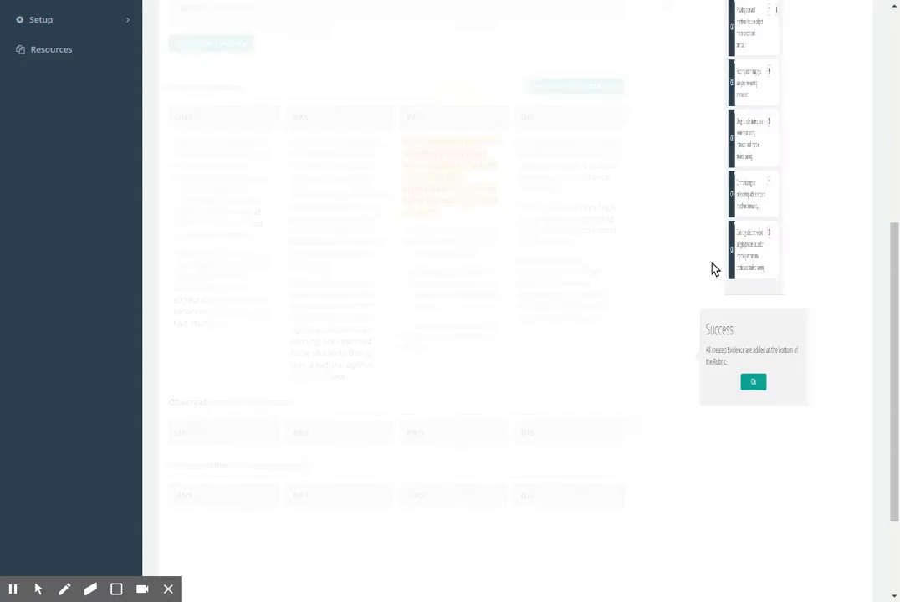
# Package the "Super" artifact with the PRO rubric statement "Students understand their role as learners and consistently expend effort to learn.".
pyautogui.scroll(-3, 695, 275)
pyautogui.scroll(6, 661, 276)
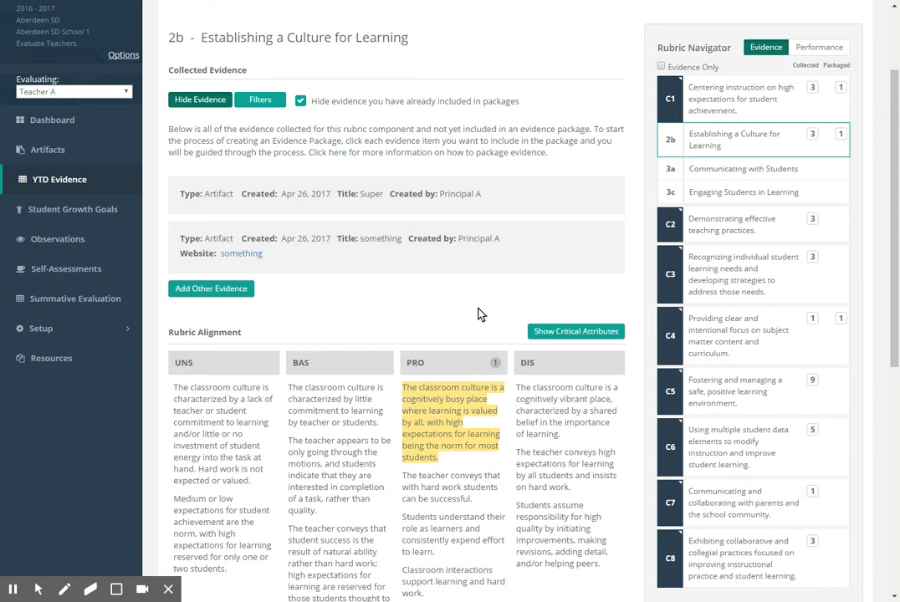
pyautogui.click(332, 199)
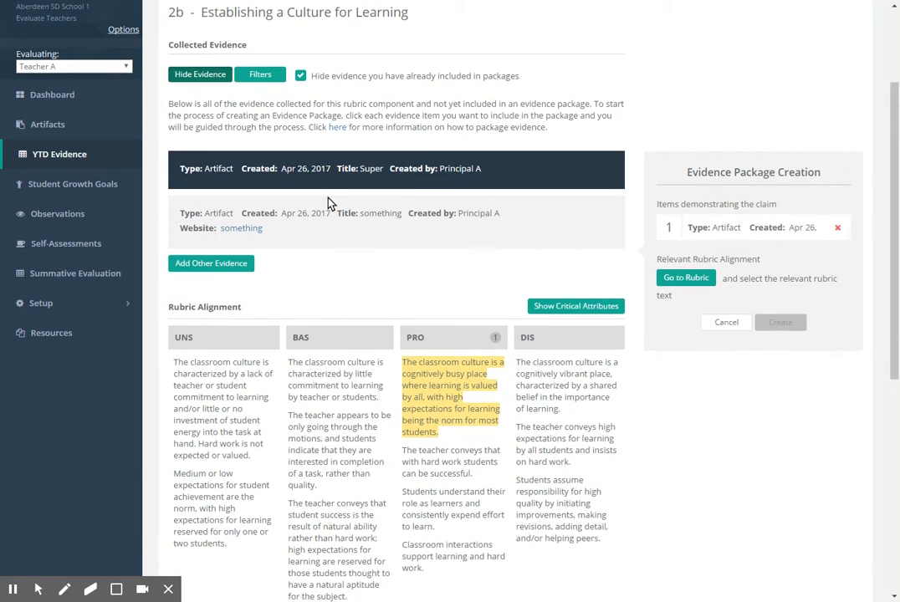
pyautogui.scroll(-3, 276, 167)
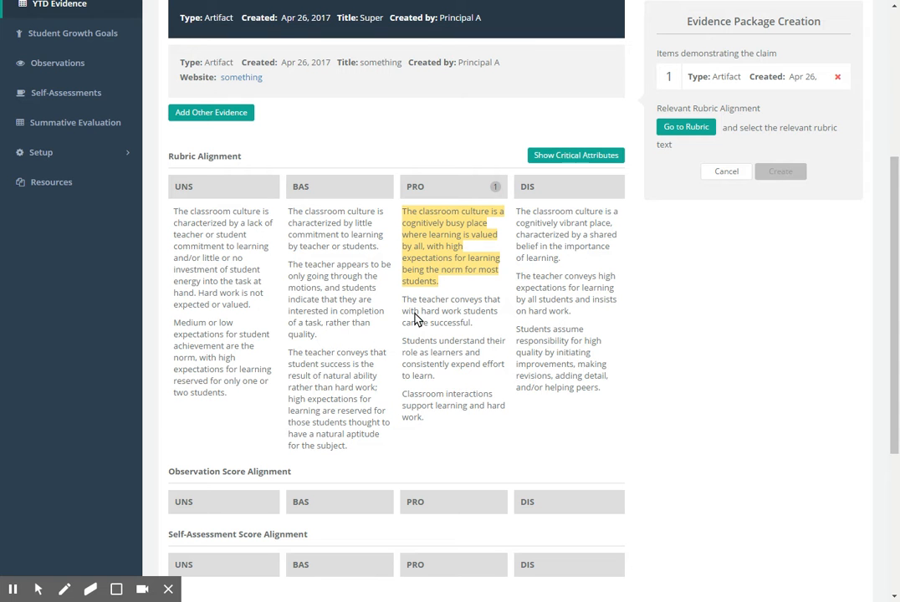
pyautogui.moveTo(397, 337); pyautogui.dragTo(456, 368)
pyautogui.moveTo(404, 340); pyautogui.dragTo(452, 389)
pyautogui.scroll(-1, 760, 198)
pyautogui.scroll(-2, 761, 197)
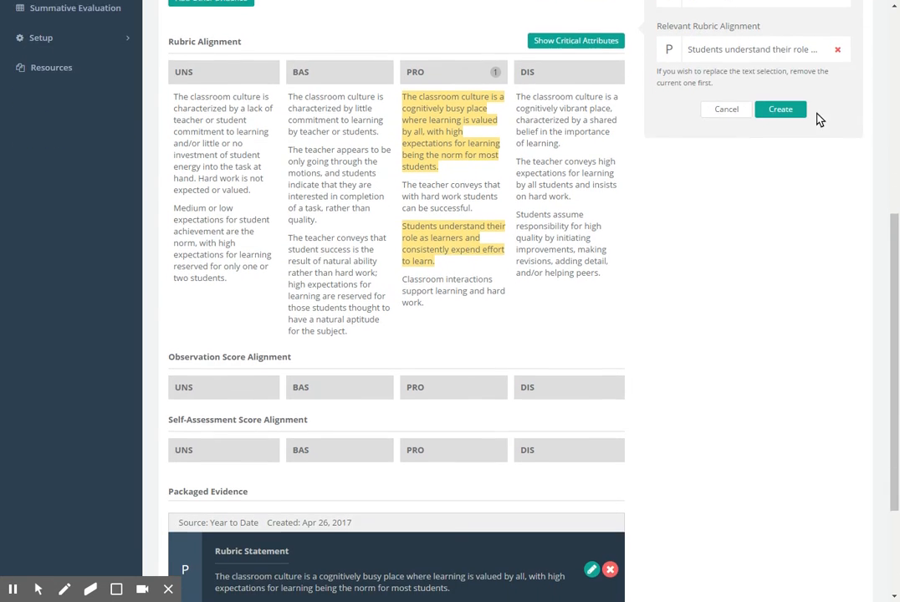
pyautogui.click(783, 216)
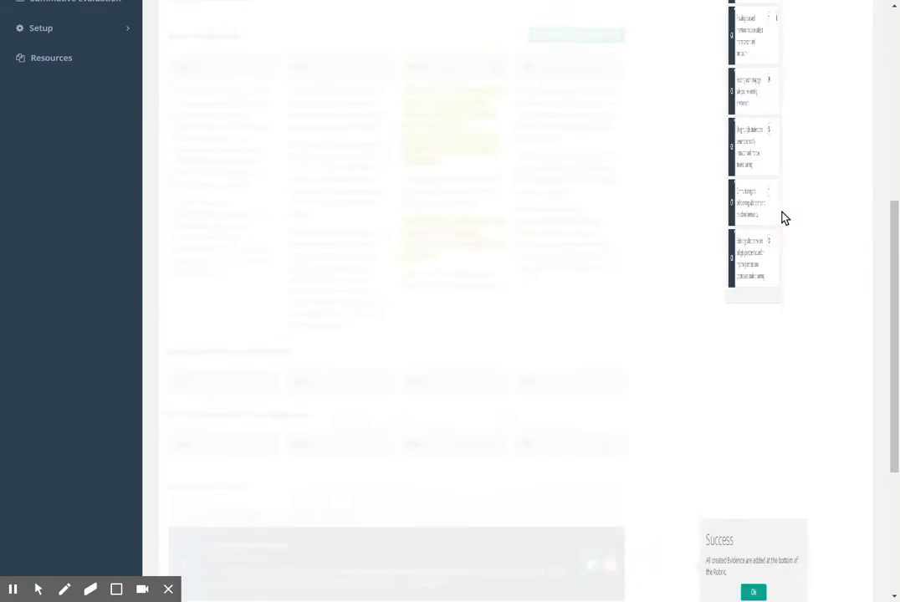
# Package the "something" artifact with the BAS rubric statement "The teacher appears to be only going through the motions… rather than quality.".
pyautogui.scroll(8, 459, 233)
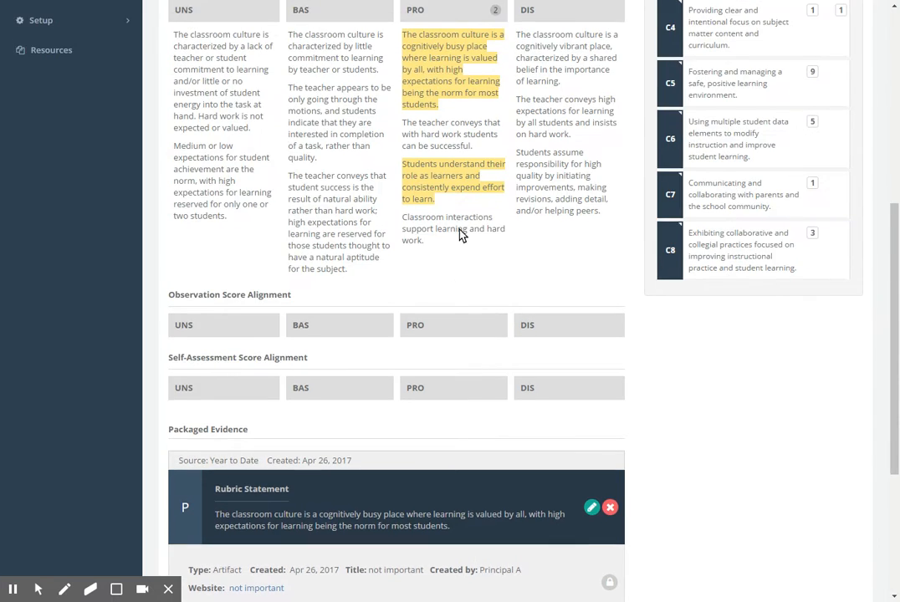
pyautogui.click(368, 316)
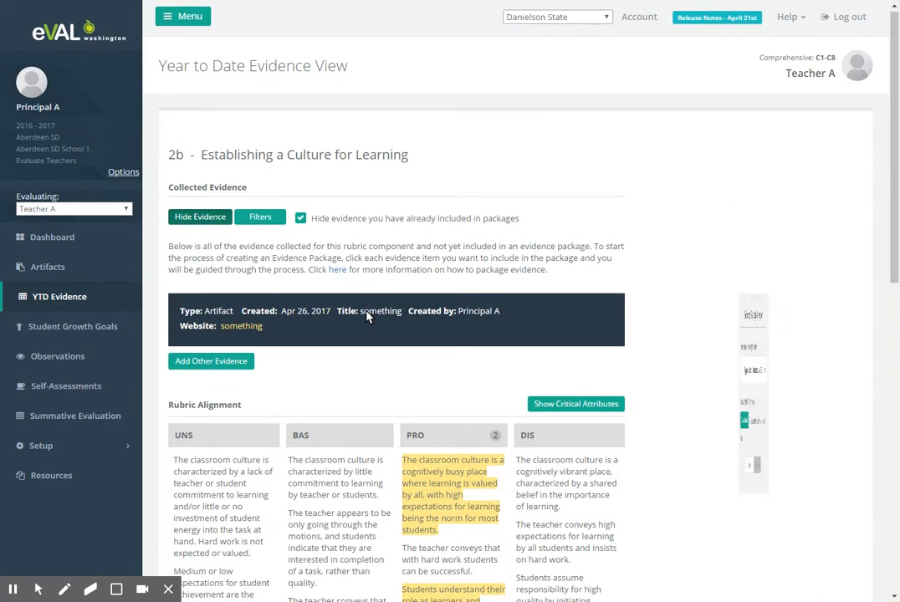
pyautogui.scroll(-4, 368, 314)
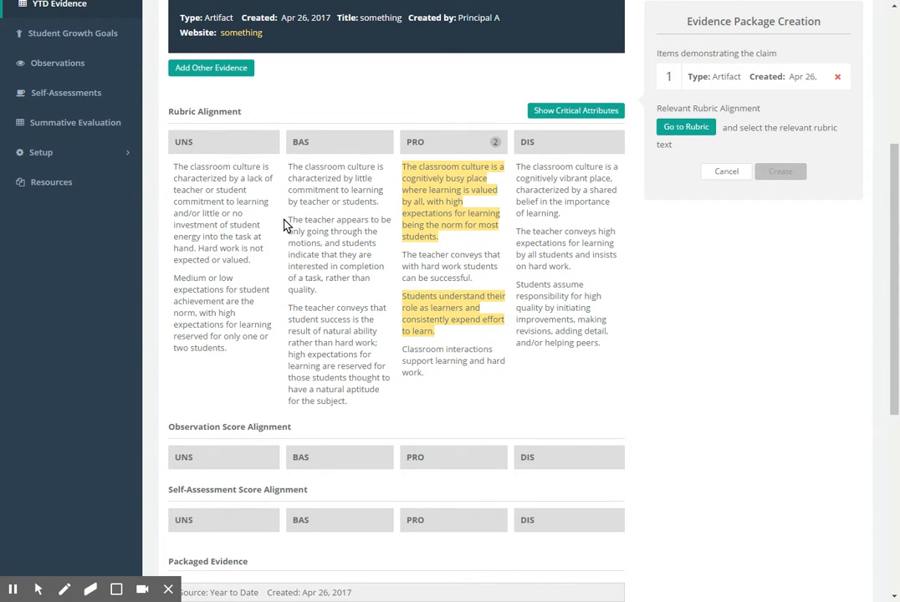
pyautogui.moveTo(288, 219); pyautogui.dragTo(336, 294)
pyautogui.scroll(-1, 810, 187)
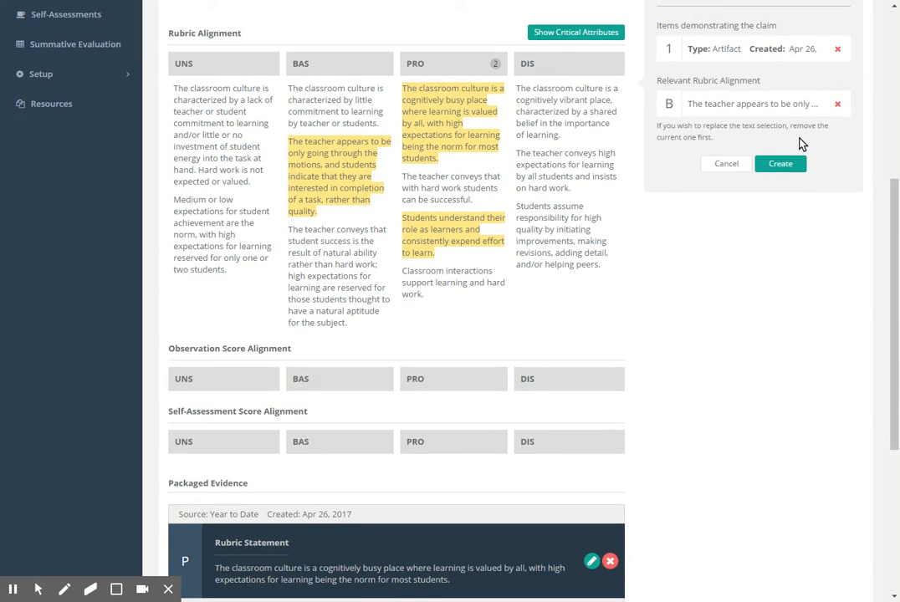
pyautogui.click(782, 216)
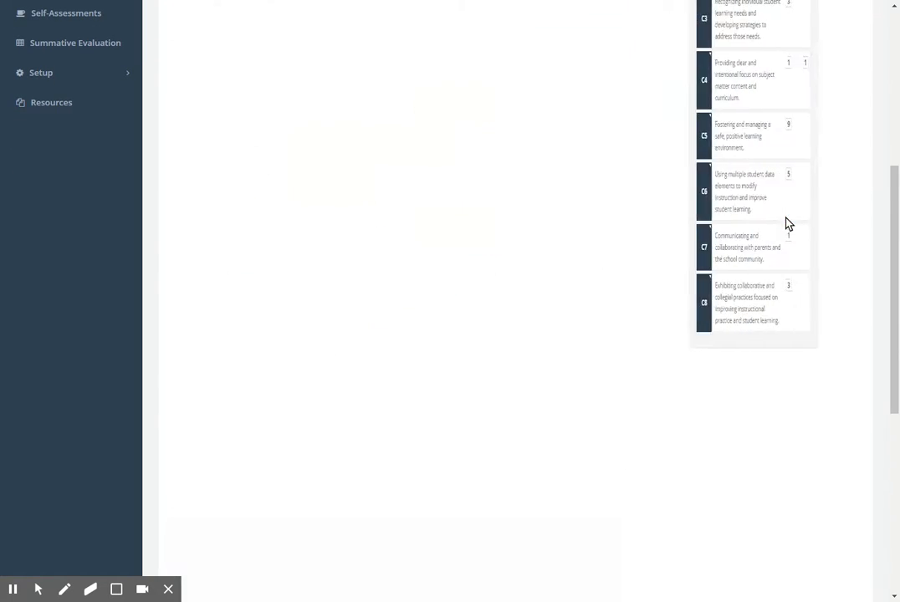
# Show performance levels instead of evidence counts in the Rubric Navigator and reopen the YTD Evidence page.
pyautogui.scroll(8, 795, 218)
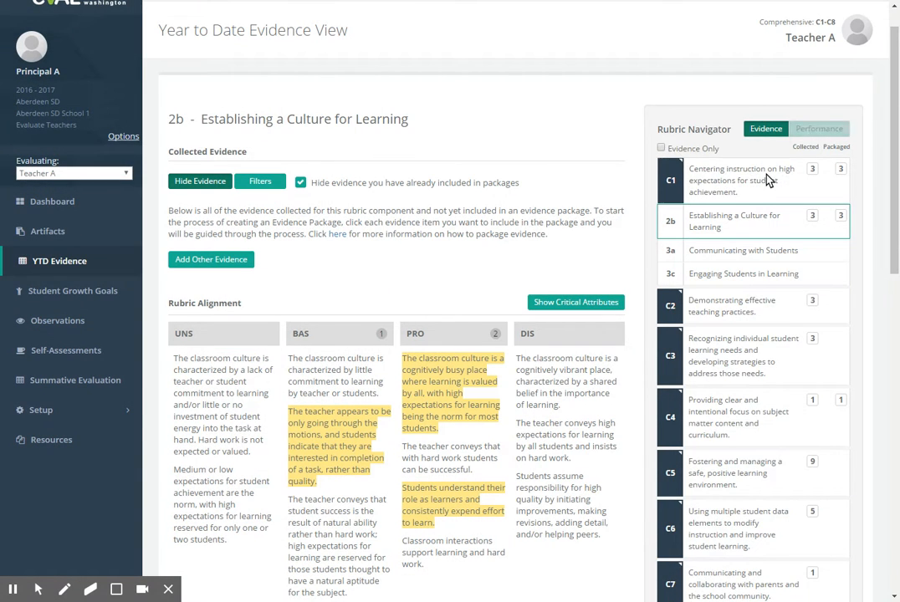
pyautogui.click(819, 128)
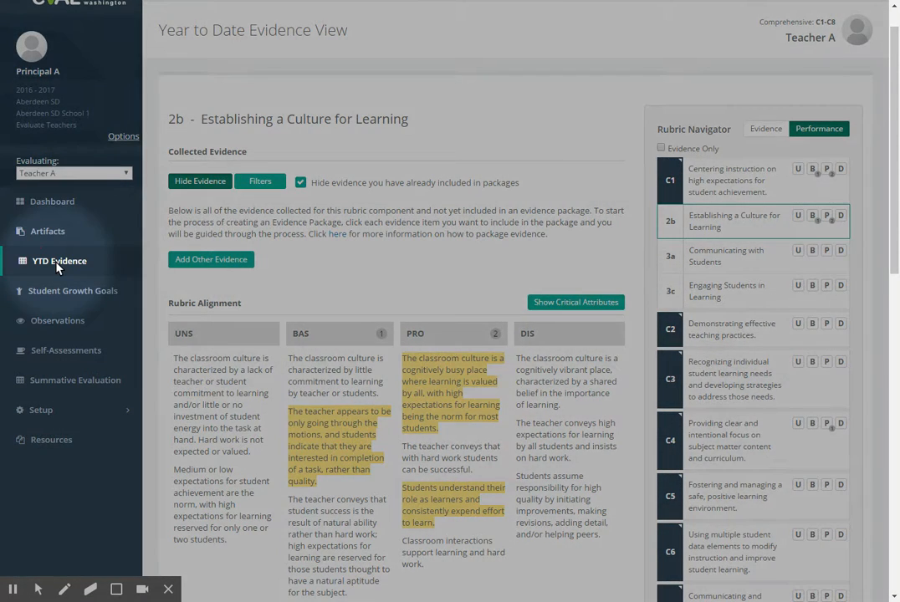
pyautogui.click(58, 268)
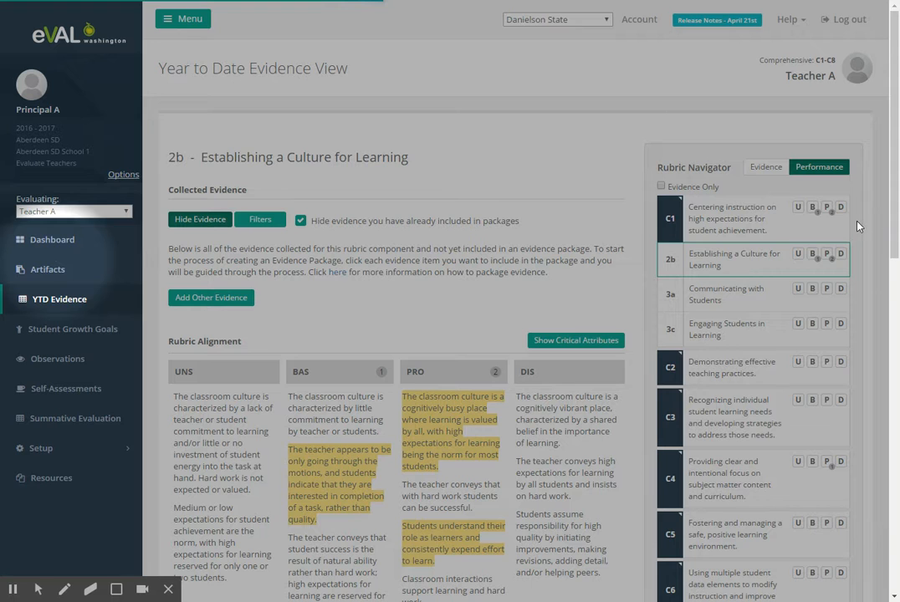